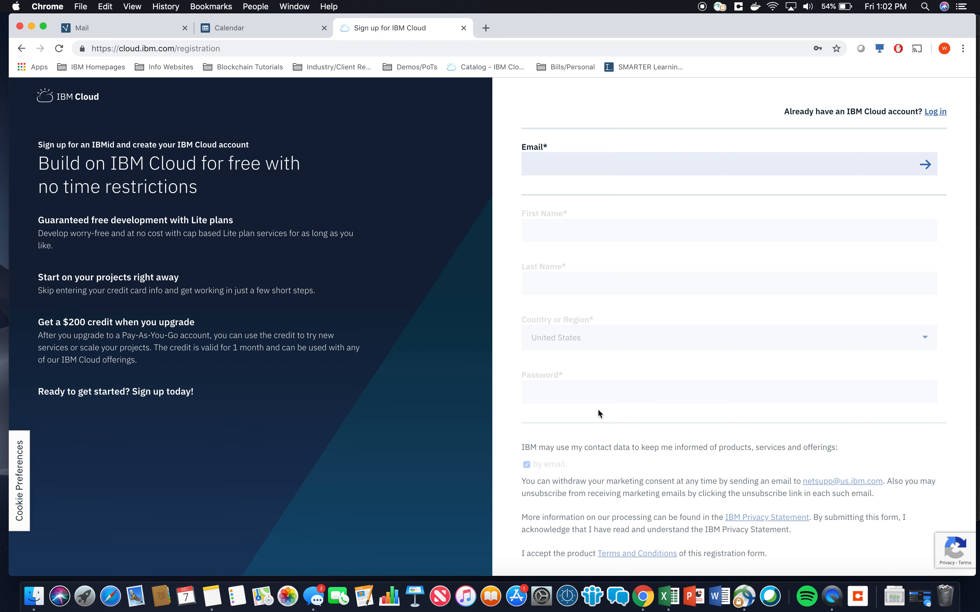
Log in to IBM Cloud with the remembered IBMid account
{"action": "left_click", "coordinate": [936, 113]}
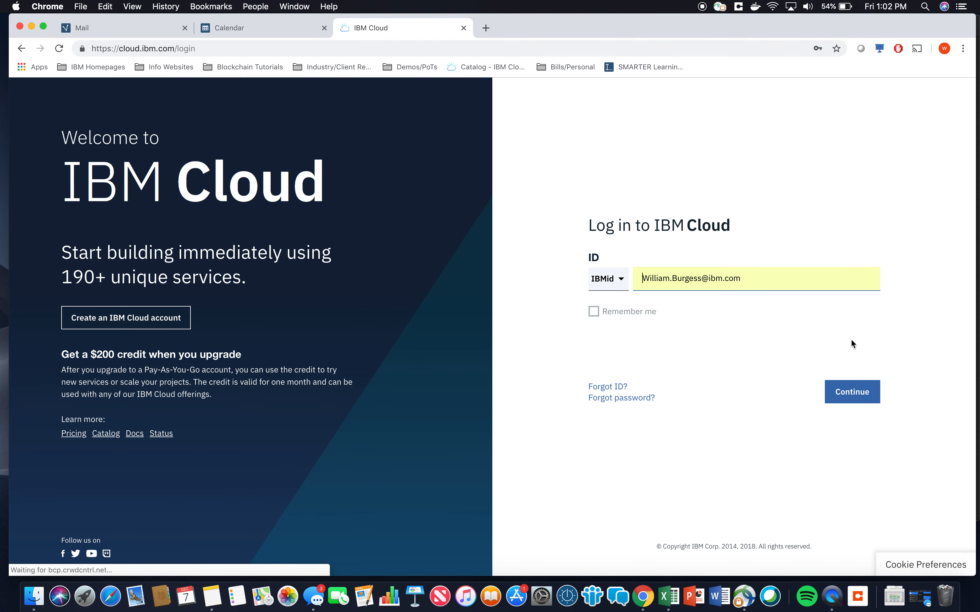
{"action": "left_click", "coordinate": [871, 387]}
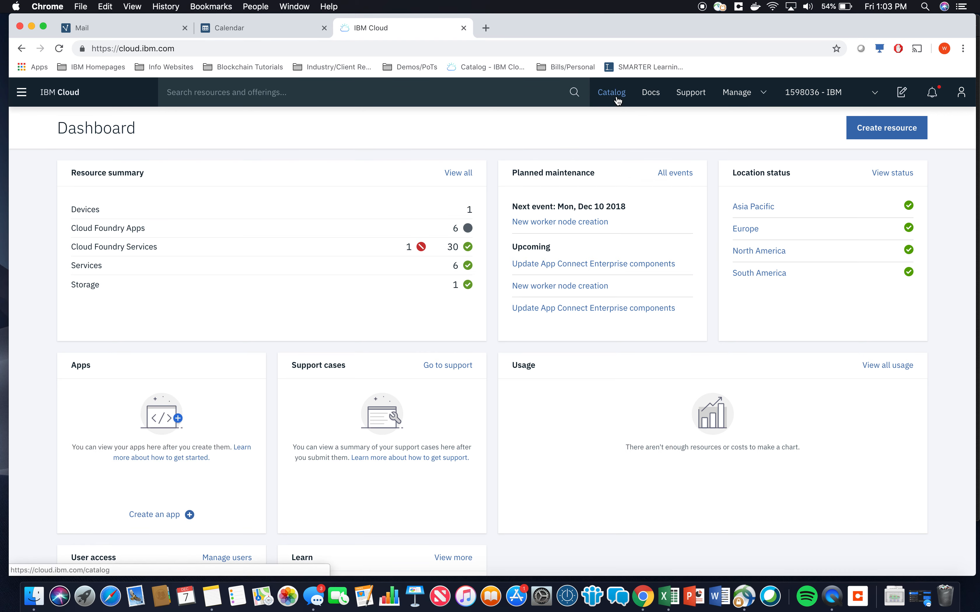
Create a Cloud Object Storage service from the Storage catalog named Cloud Object Storage-testinstancedemovido in the default resource group
{"action": "left_click", "coordinate": [616, 100]}
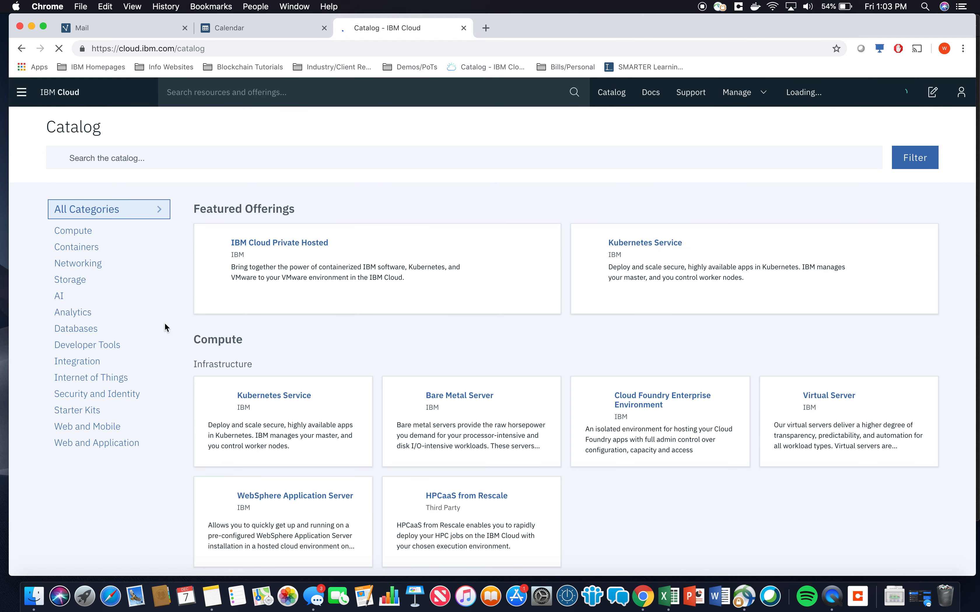
{"action": "scroll", "coordinate": [396, 357], "scroll_direction": "down", "scroll_amount": 1}
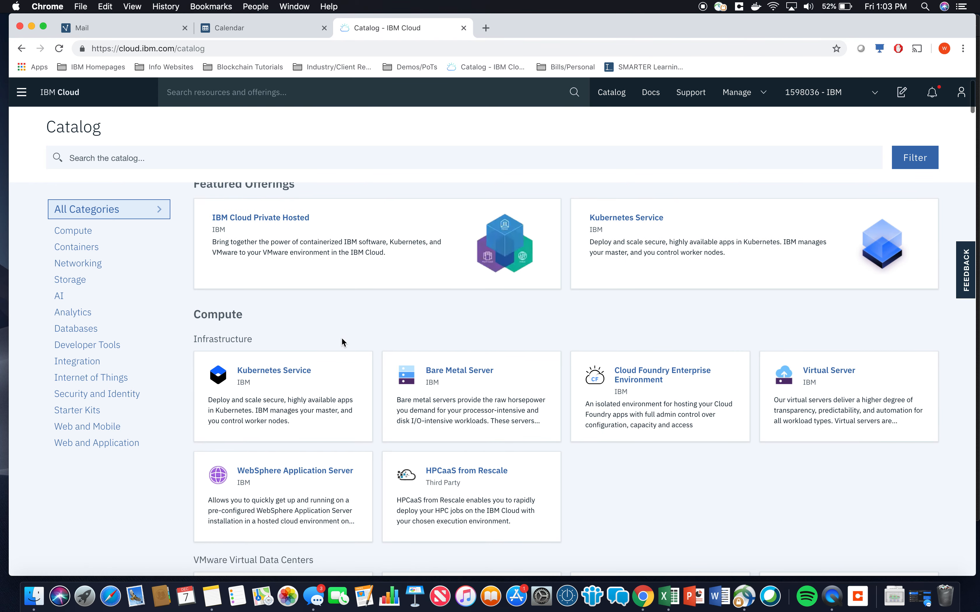
{"action": "scroll", "coordinate": [342, 338], "scroll_direction": "up", "scroll_amount": 1}
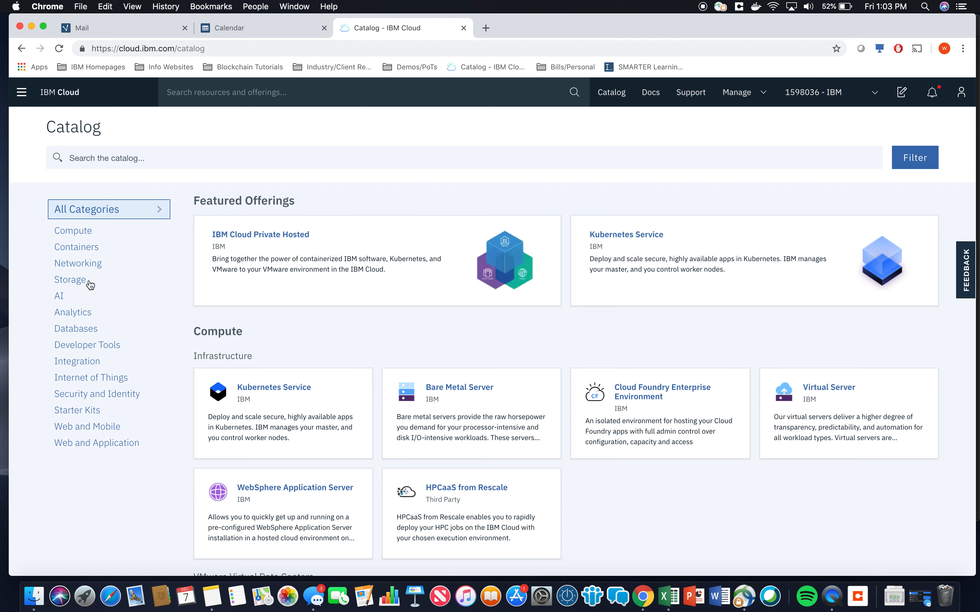
{"action": "left_click", "coordinate": [84, 285]}
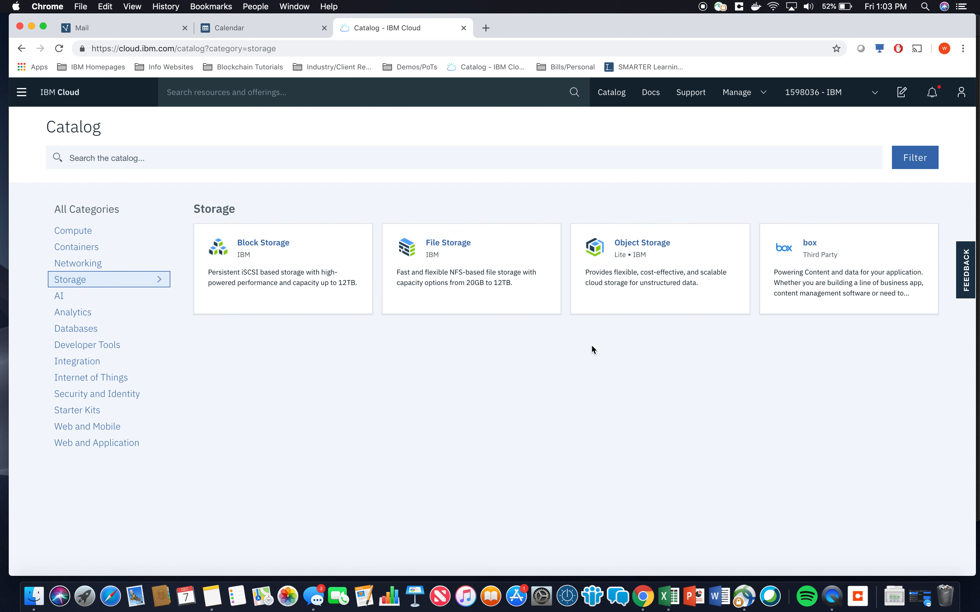
{"action": "left_click", "coordinate": [680, 285]}
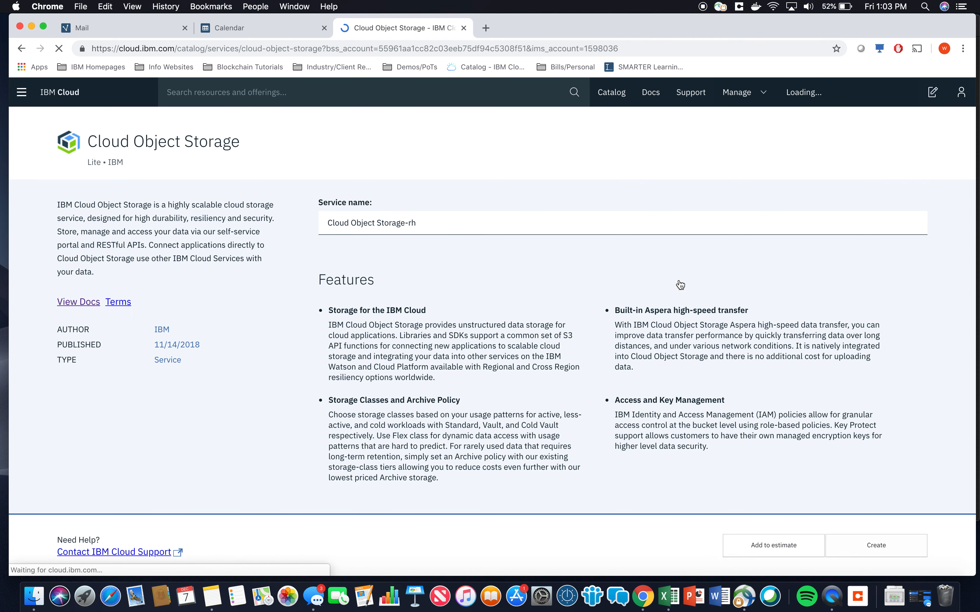
{"action": "left_click", "coordinate": [450, 223]}
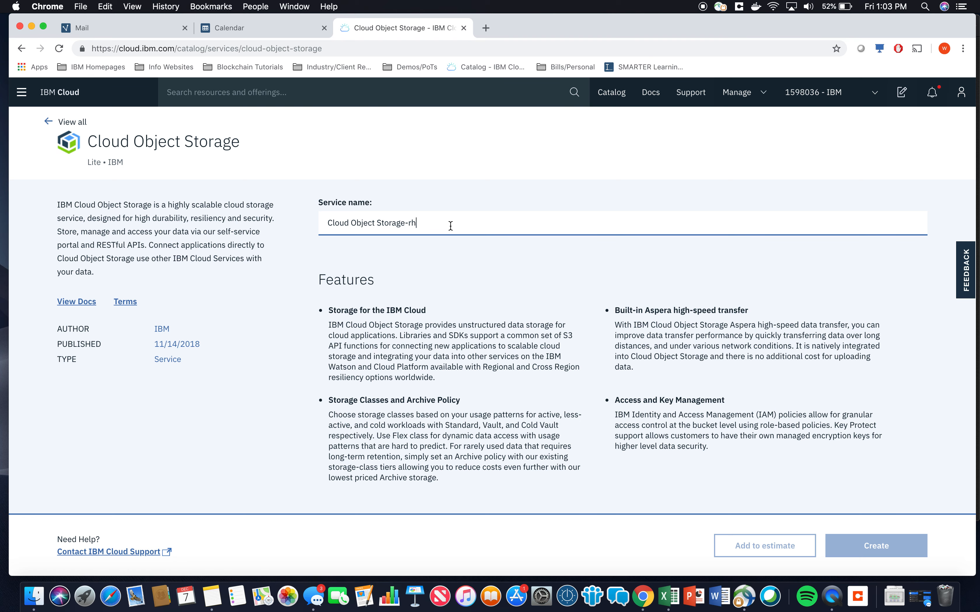
{"action": "key", "text": "BackSpace"}
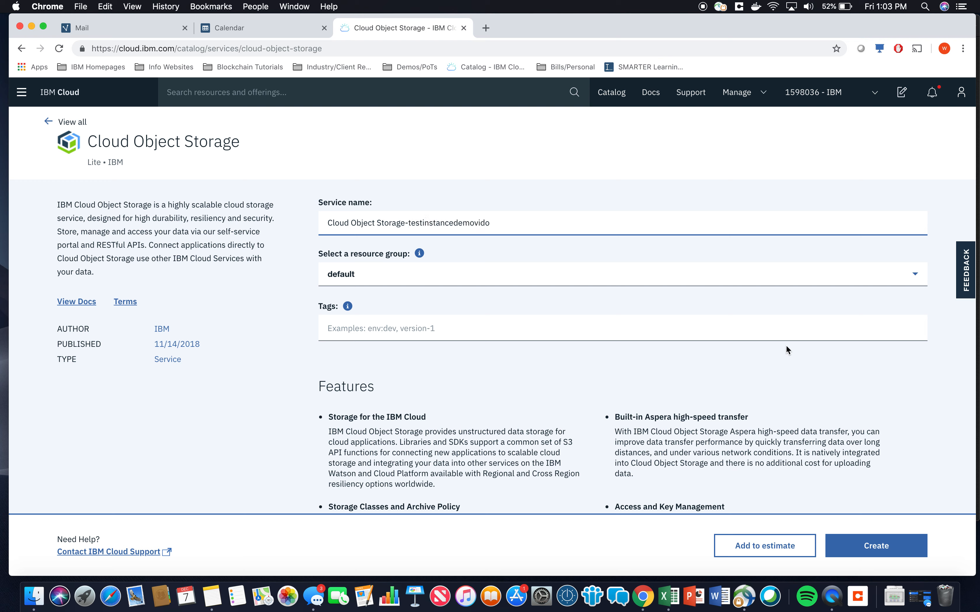
{"action": "left_click", "coordinate": [881, 554]}
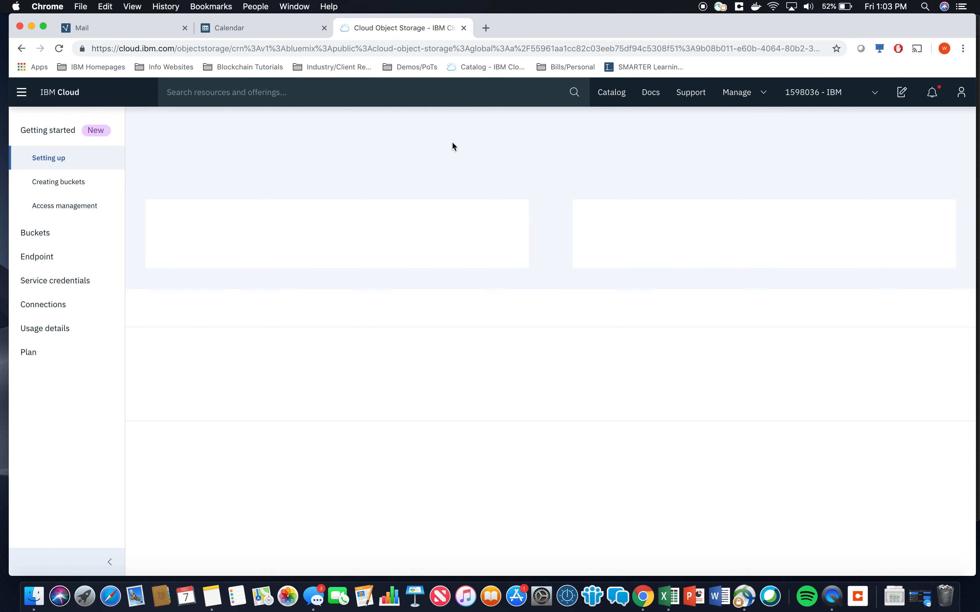
Open the Cloud Object Storage documentation from its Storage catalog entry
{"action": "left_click", "coordinate": [621, 94]}
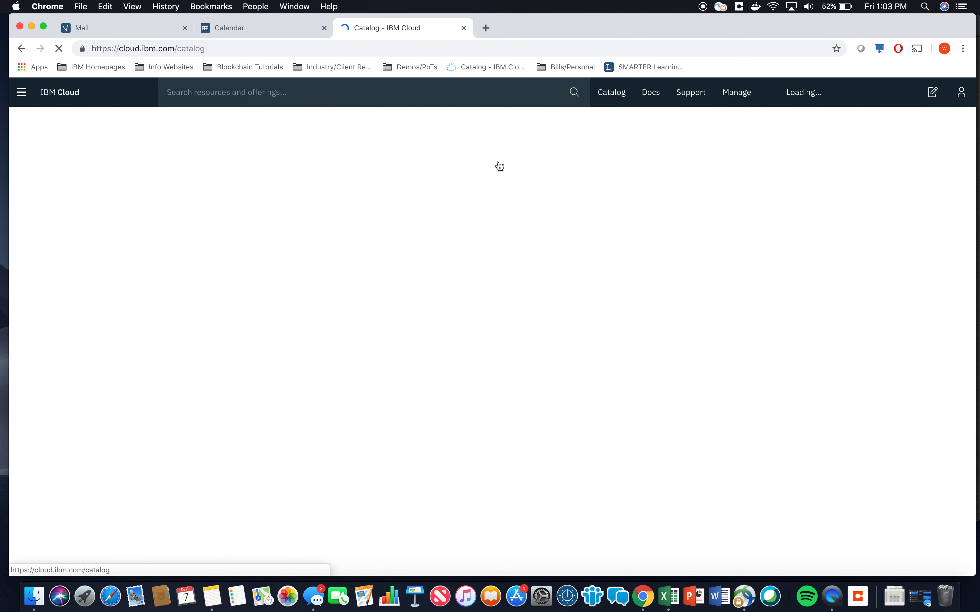
{"action": "left_click", "coordinate": [71, 283]}
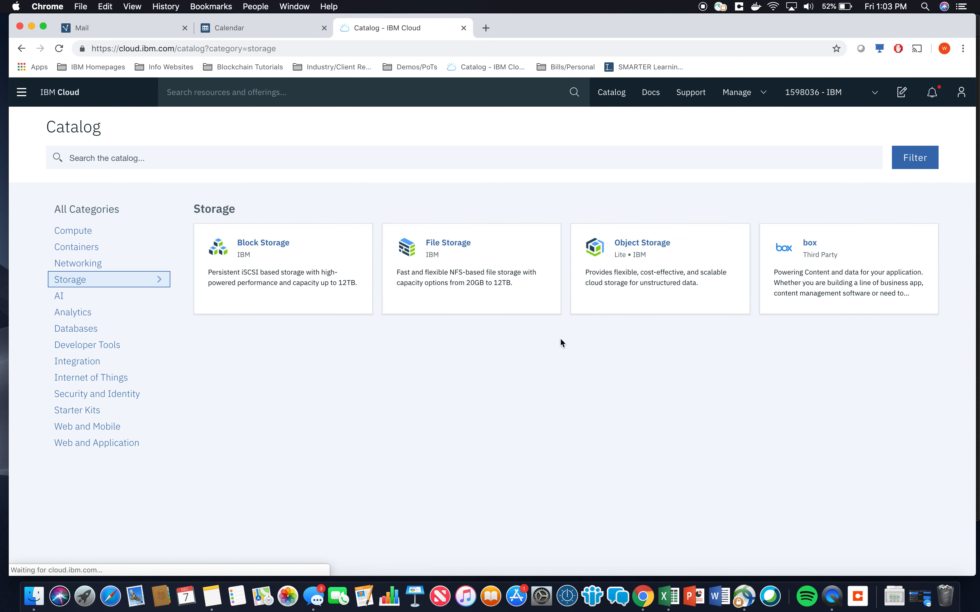
{"action": "left_click", "coordinate": [593, 283]}
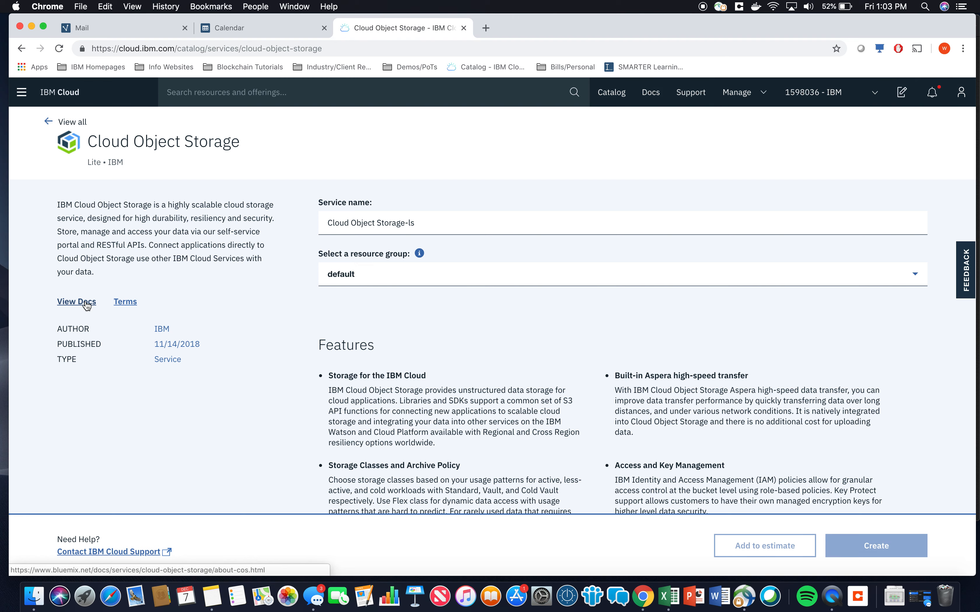
{"action": "left_click", "coordinate": [86, 303]}
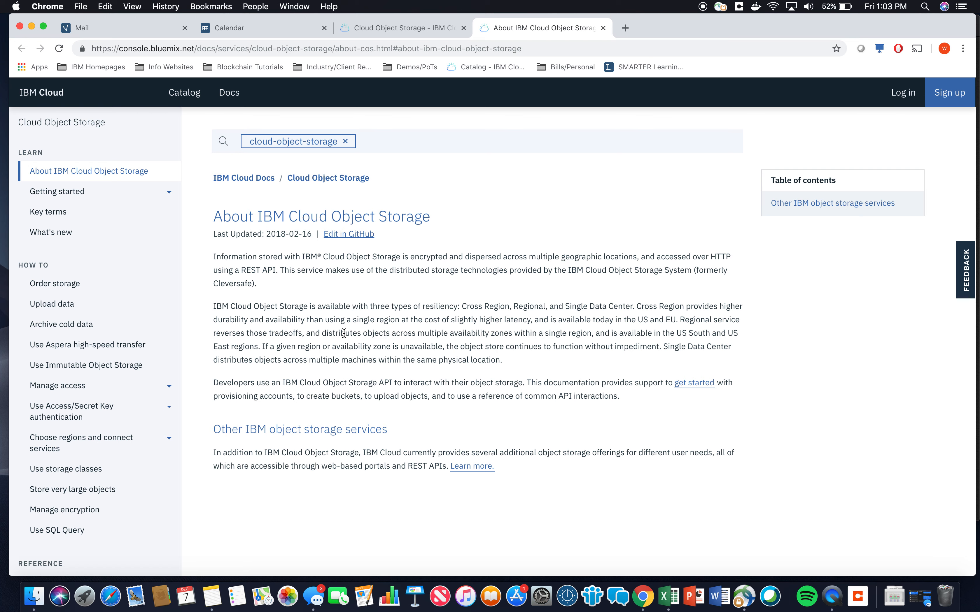
Browse the Cloud Object Storage documentation contents, including the Getting started section
{"action": "scroll", "coordinate": [342, 332], "scroll_direction": "down", "scroll_amount": 3}
{"action": "scroll", "coordinate": [117, 417], "scroll_direction": "down", "scroll_amount": 5}
{"action": "scroll", "coordinate": [113, 419], "scroll_direction": "down", "scroll_amount": 2}
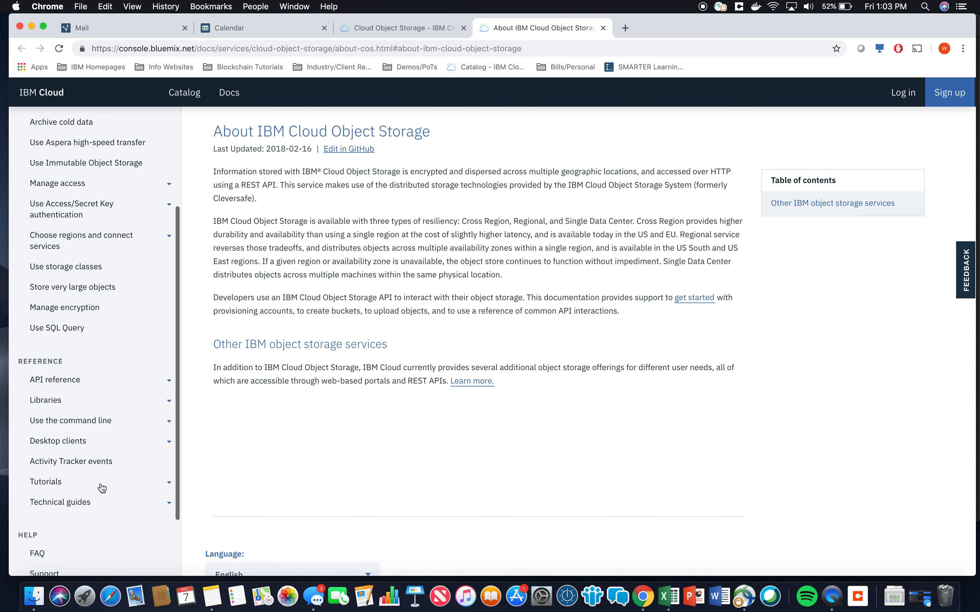
{"action": "scroll", "coordinate": [112, 419], "scroll_direction": "up", "scroll_amount": 5}
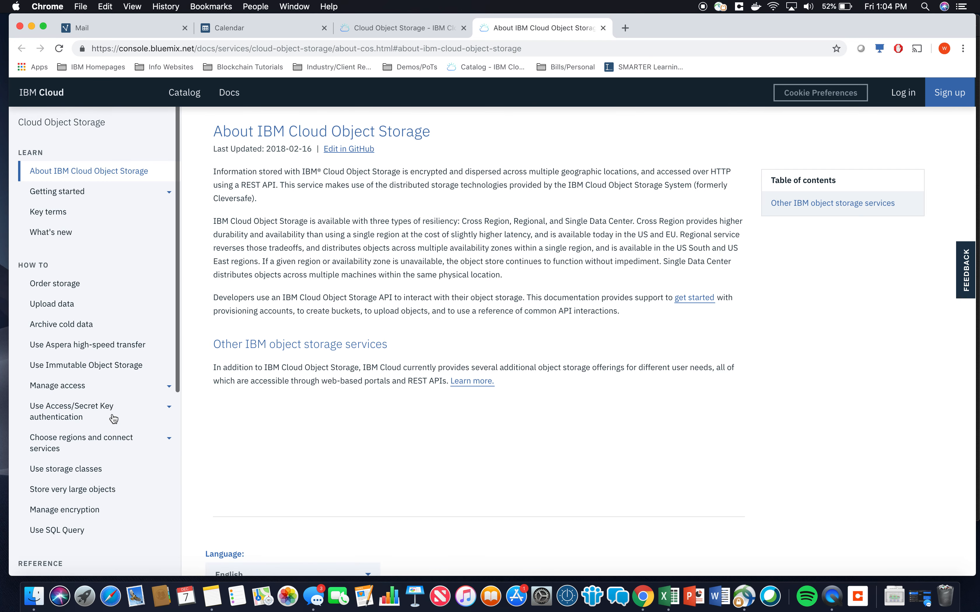
{"action": "left_click", "coordinate": [95, 193]}
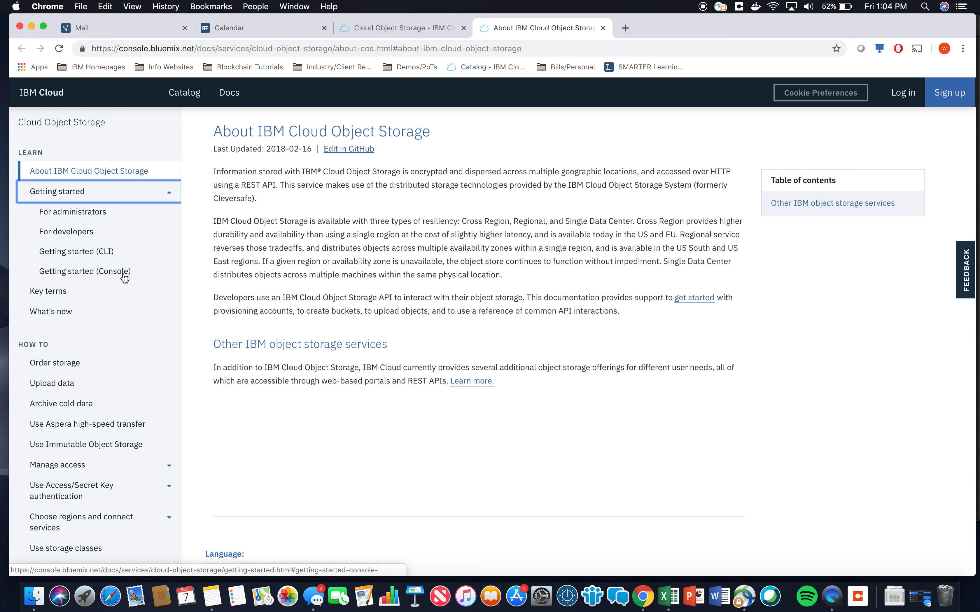
{"action": "scroll", "coordinate": [125, 291], "scroll_direction": "down", "scroll_amount": 5}
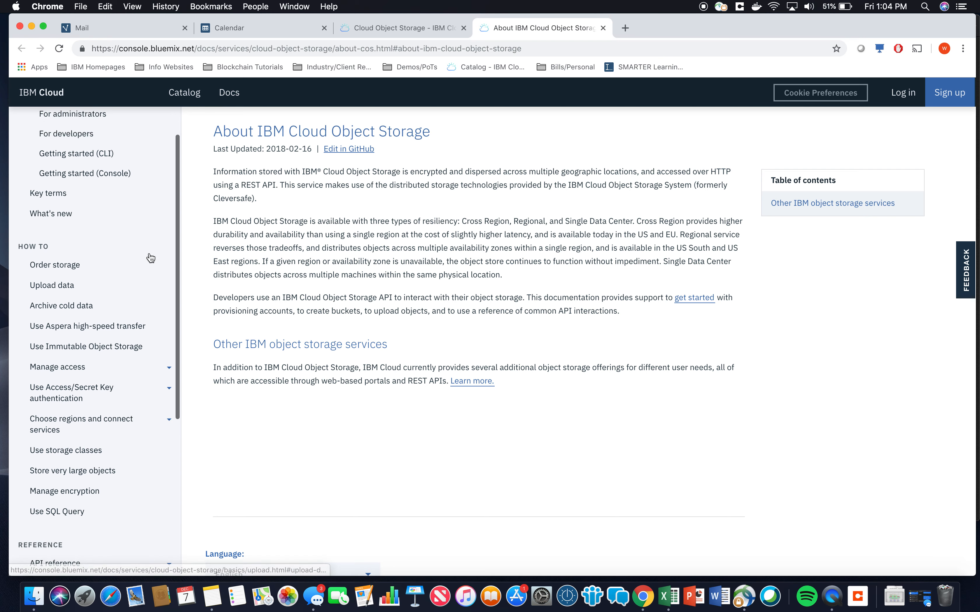
{"action": "scroll", "coordinate": [150, 260], "scroll_direction": "up", "scroll_amount": 3}
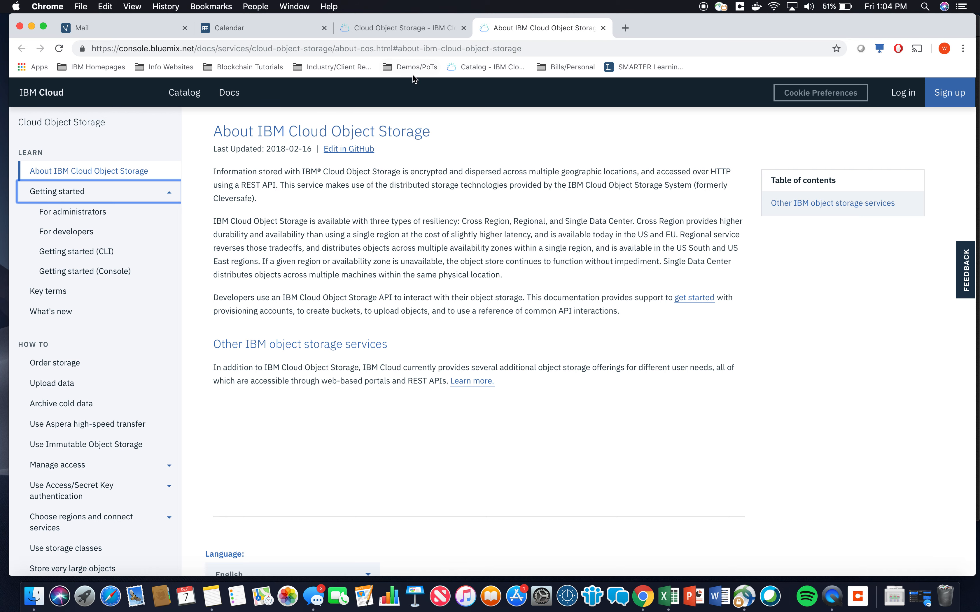
Open the Cloud Object Storage-testinstancedemovido instance from the resource list's Storage group and check the Location resiliency info
{"action": "left_click", "coordinate": [417, 31]}
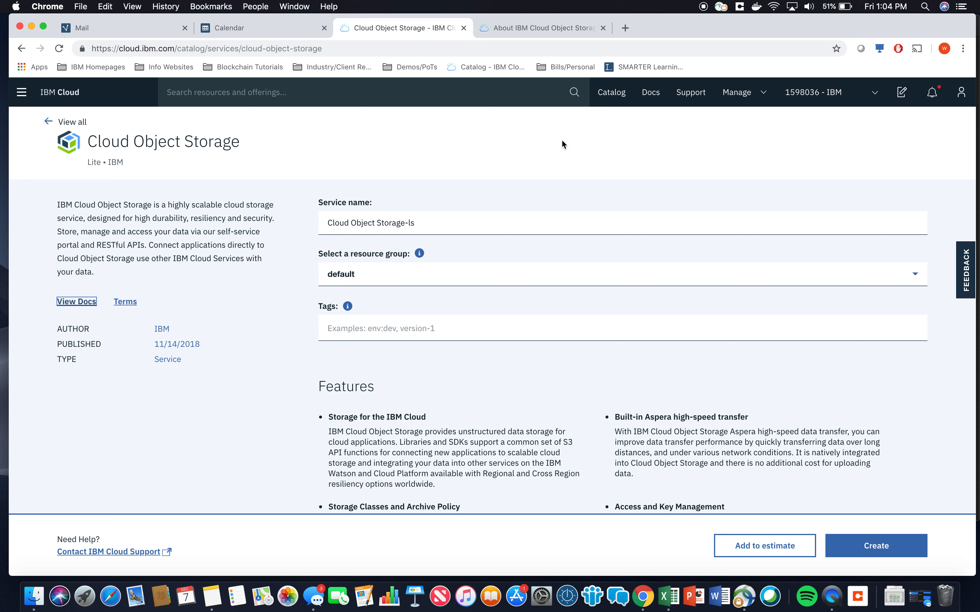
{"action": "left_click", "coordinate": [70, 93]}
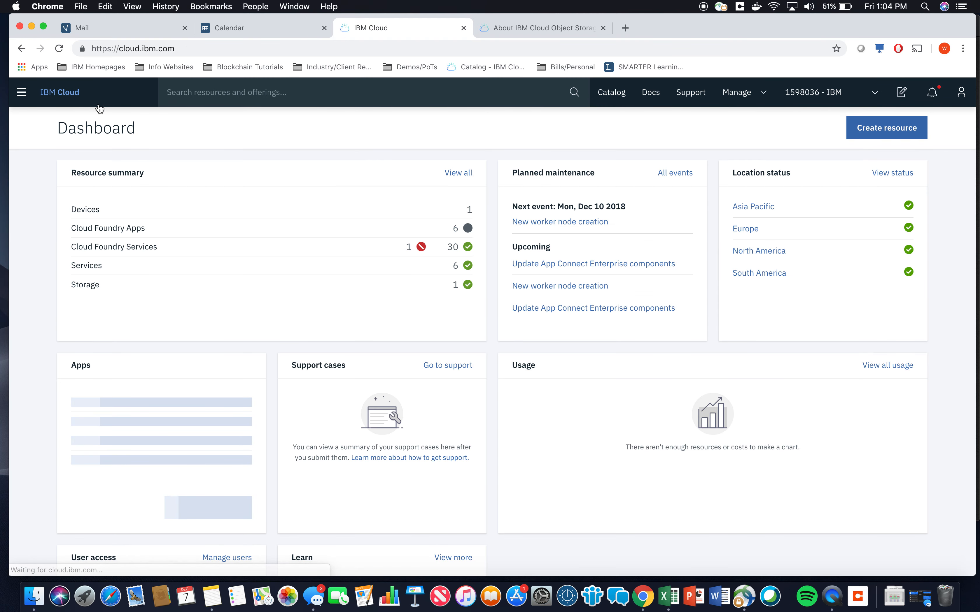
{"action": "left_click", "coordinate": [464, 174]}
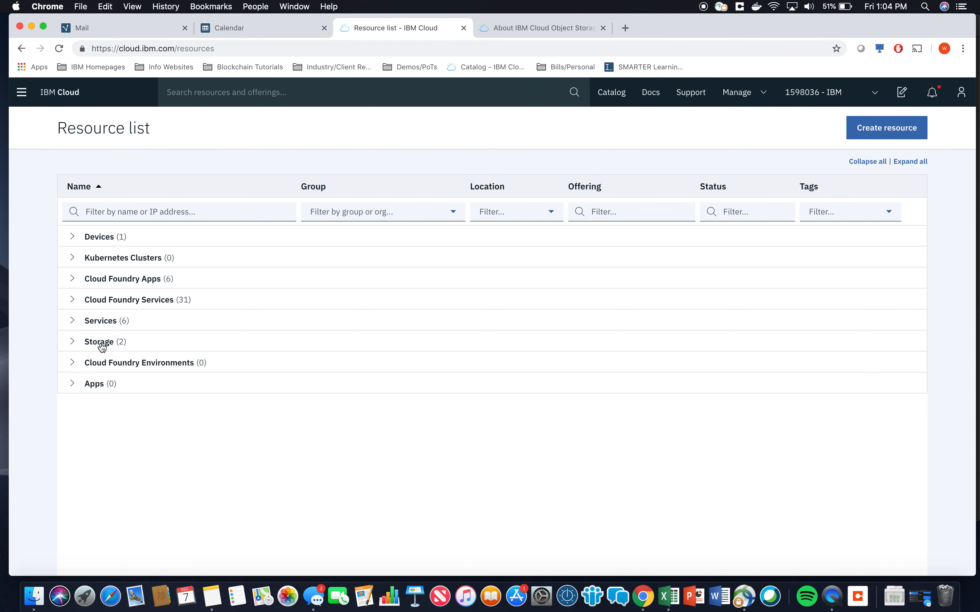
{"action": "left_click", "coordinate": [73, 343]}
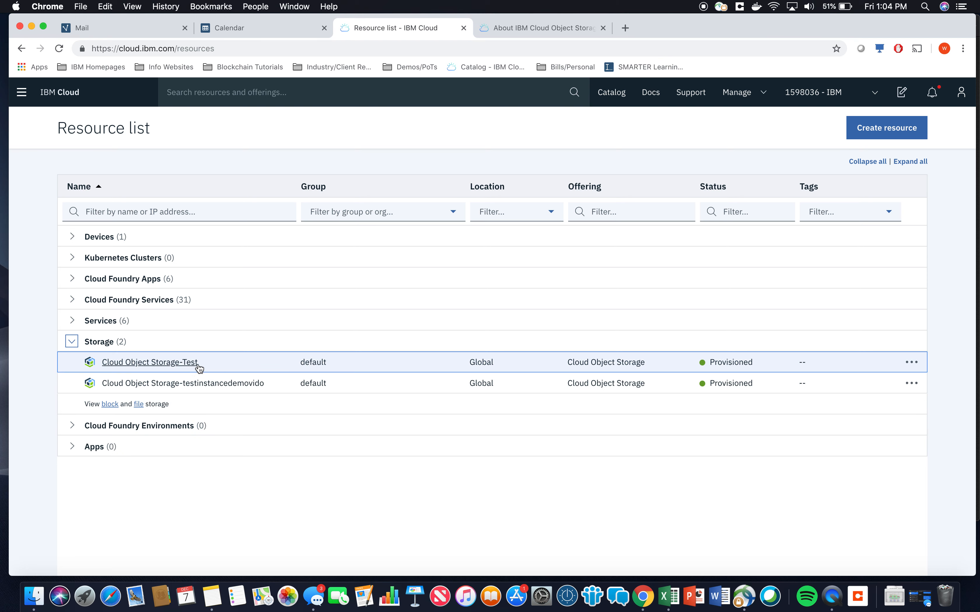
{"action": "left_click", "coordinate": [240, 388]}
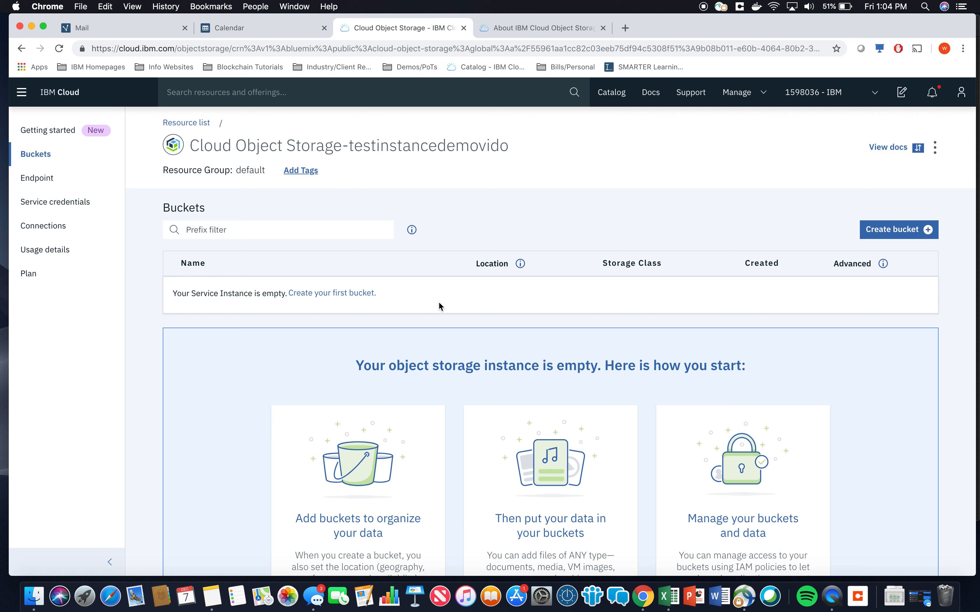
{"action": "left_click", "coordinate": [519, 264]}
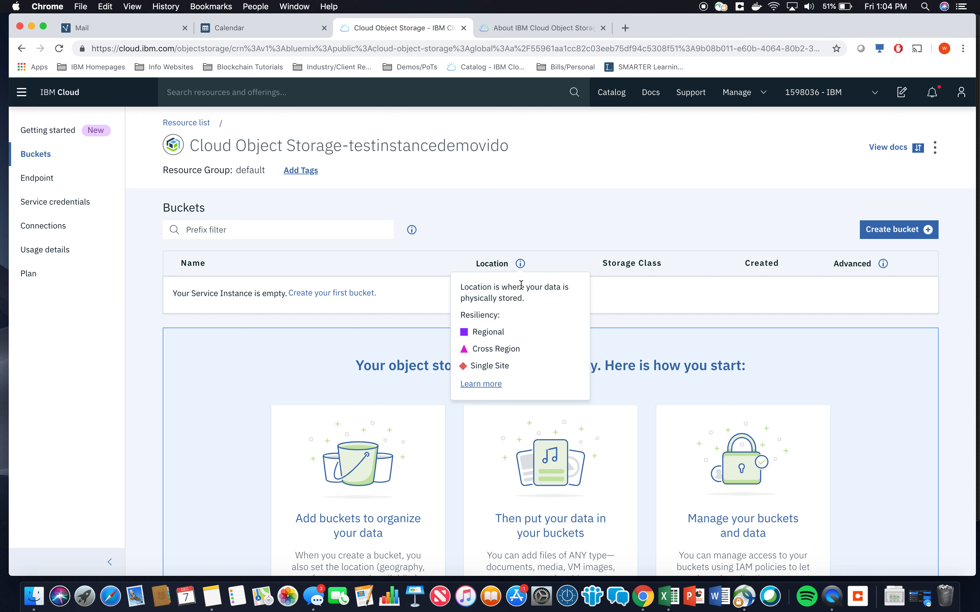
{"action": "left_click", "coordinate": [678, 285]}
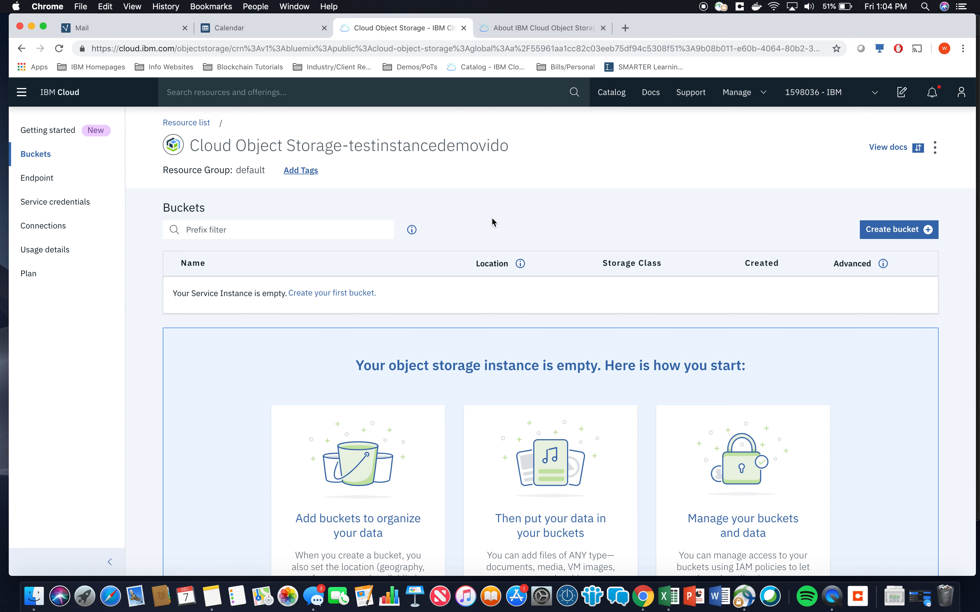
Start creating a bucket named testdemovideobucket265783295
{"action": "left_click", "coordinate": [914, 233]}
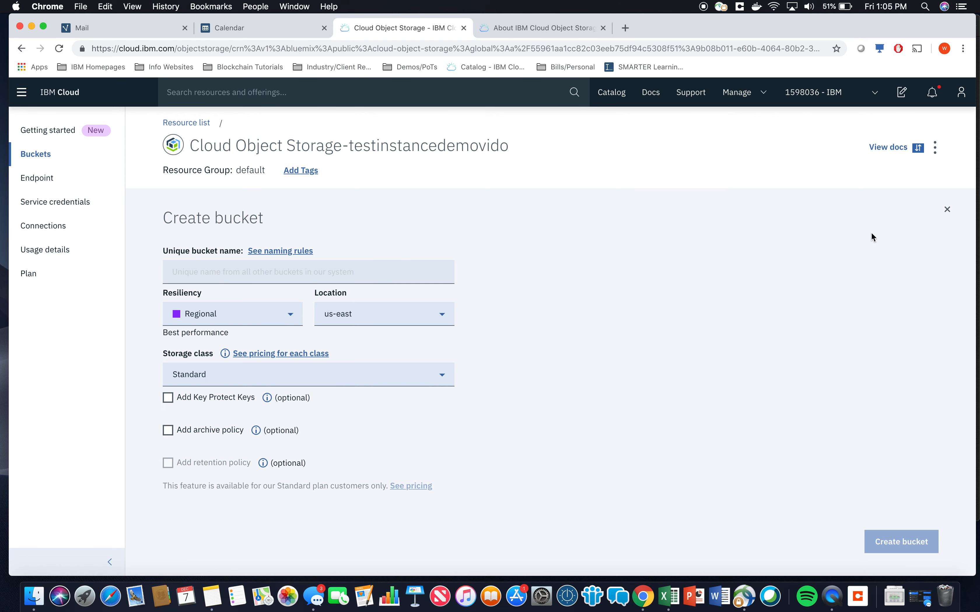
{"action": "left_click", "coordinate": [356, 270]}
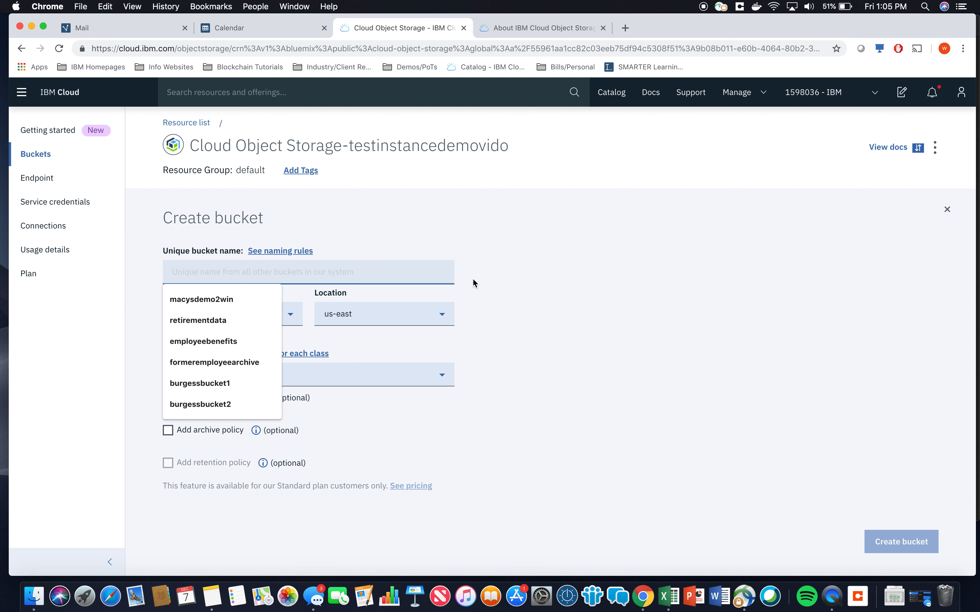
{"action": "left_click", "coordinate": [544, 257]}
{"action": "left_click", "coordinate": [385, 271]}
{"action": "type", "text": "tes"}
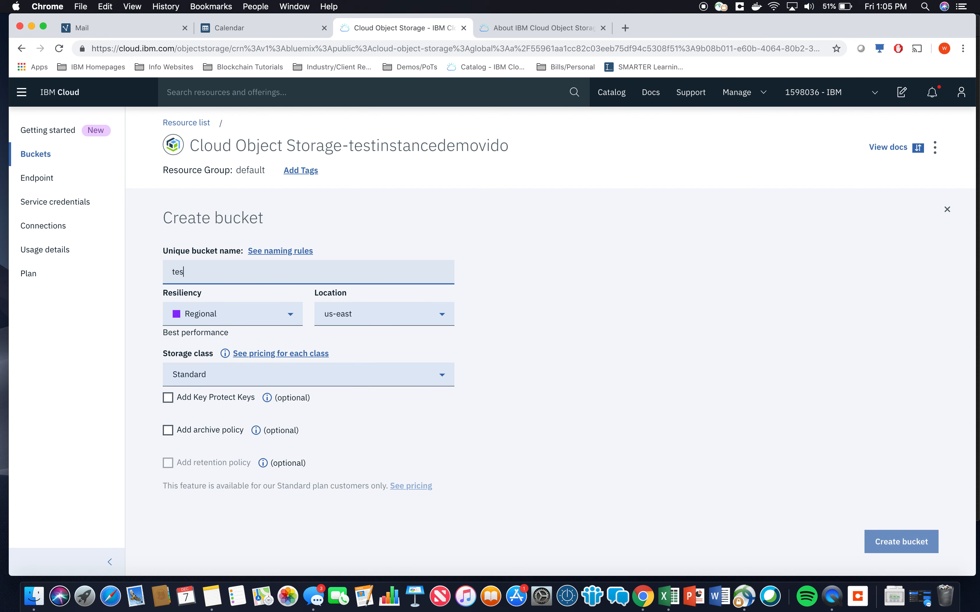
{"action": "type", "text": "tdemovideobu"}
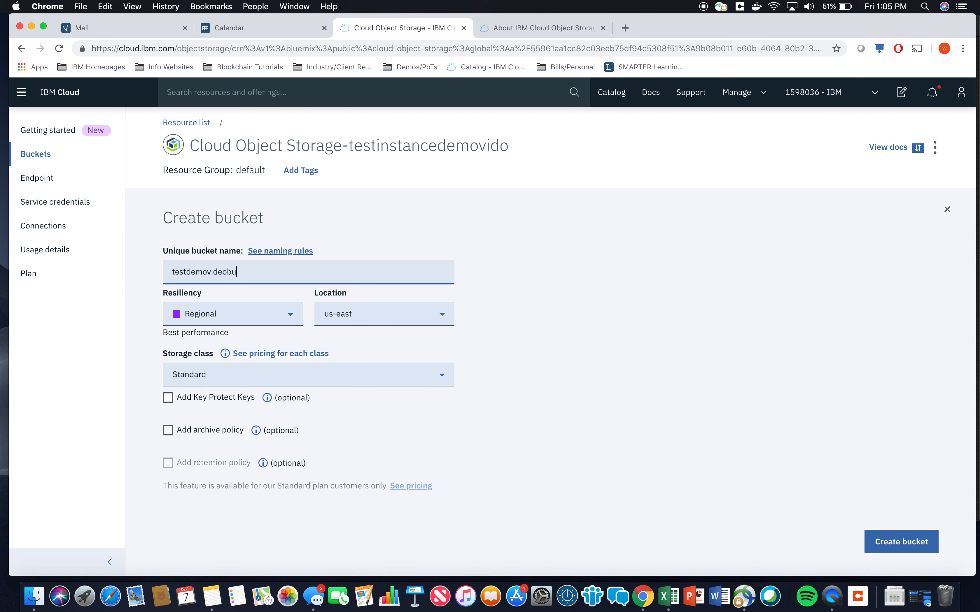
{"action": "type", "text": "cket265783295"}
Set the bucket's resiliency to Regional and enable the archive policy option
{"action": "left_click", "coordinate": [276, 322]}
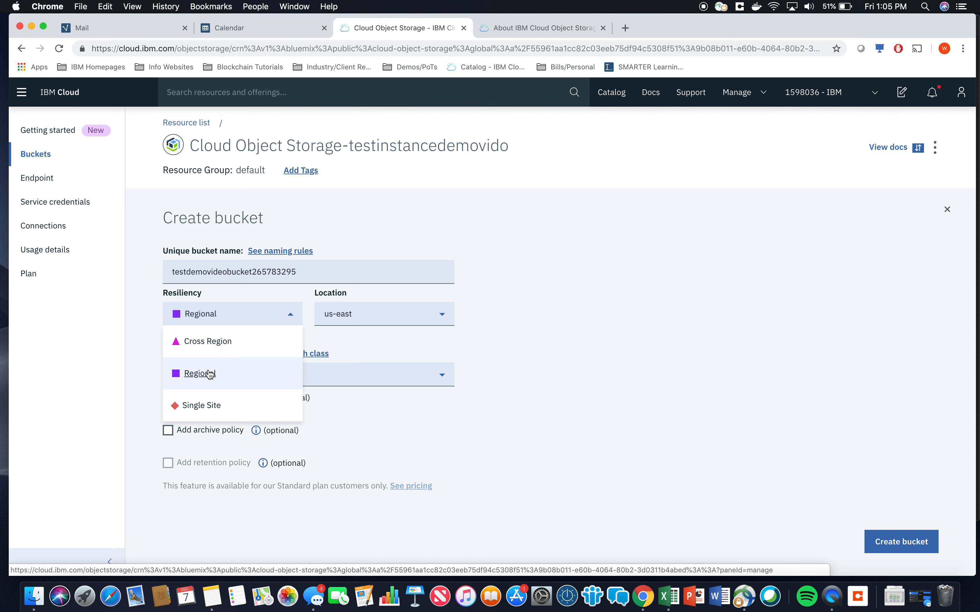
{"action": "left_click", "coordinate": [214, 375]}
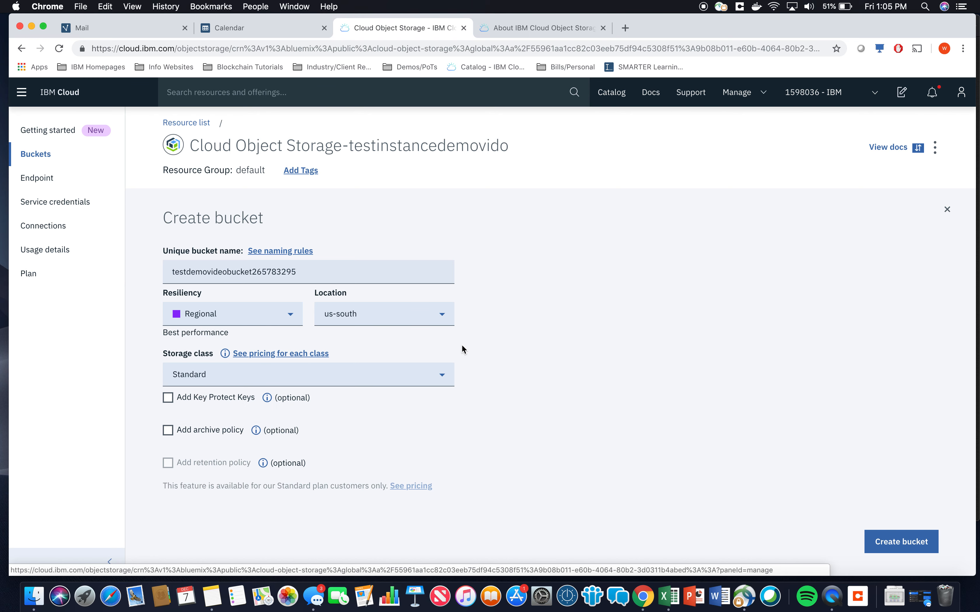
{"action": "scroll", "coordinate": [477, 348], "scroll_direction": "down", "scroll_amount": 2}
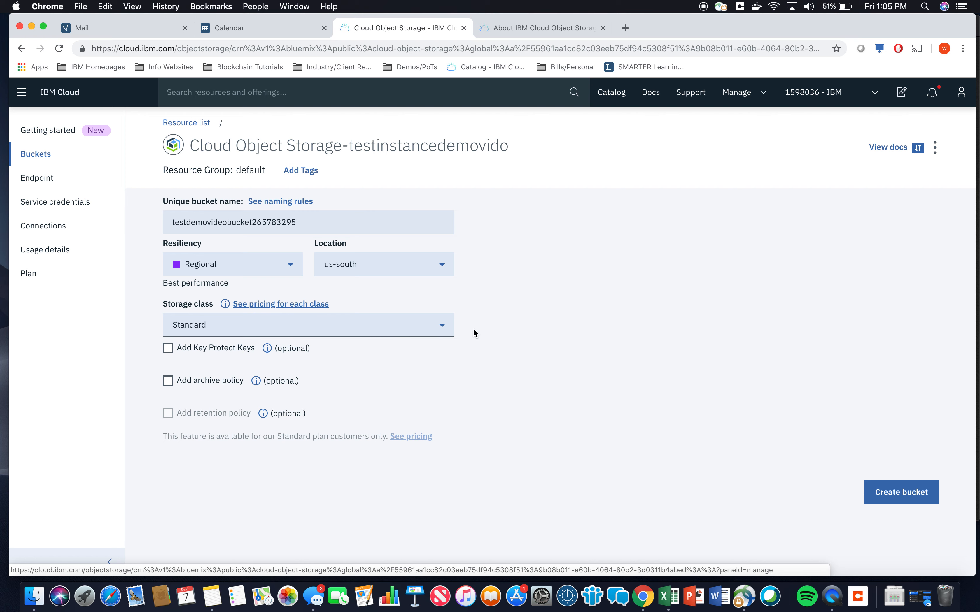
{"action": "left_click", "coordinate": [170, 383]}
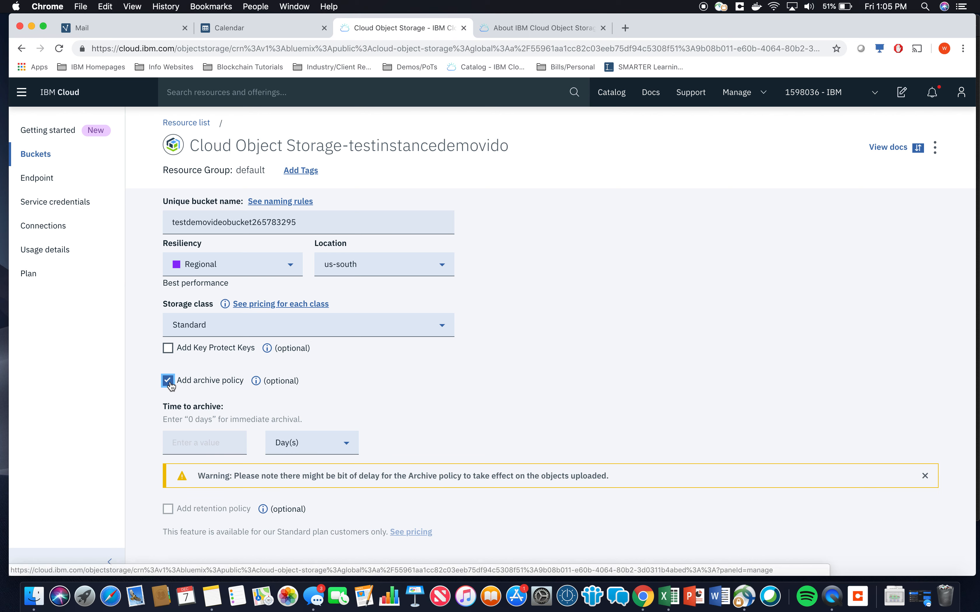
{"action": "scroll", "coordinate": [274, 425], "scroll_direction": "down", "scroll_amount": 2}
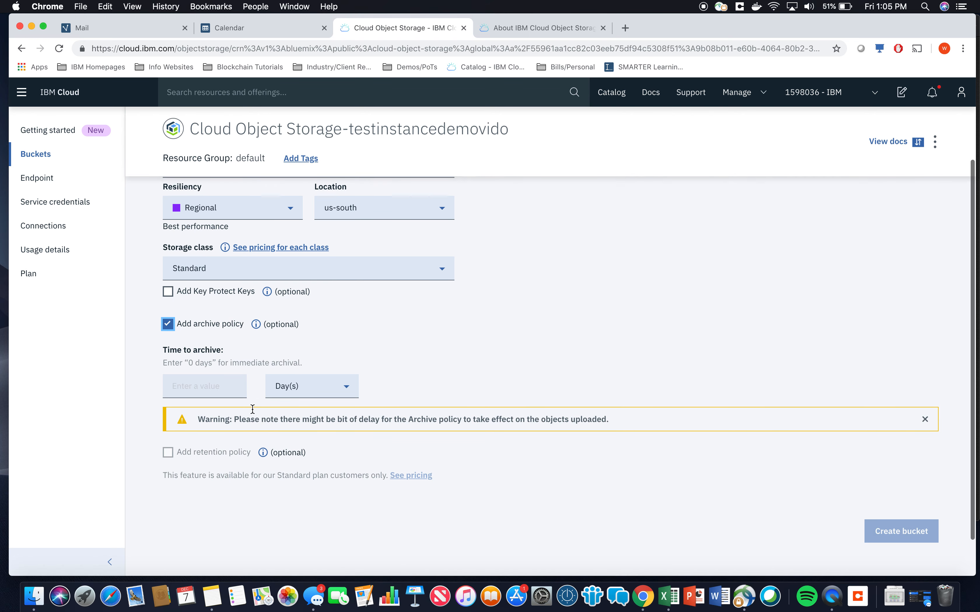
Set the bucket's time to archive to 0 days
{"action": "left_click", "coordinate": [207, 386]}
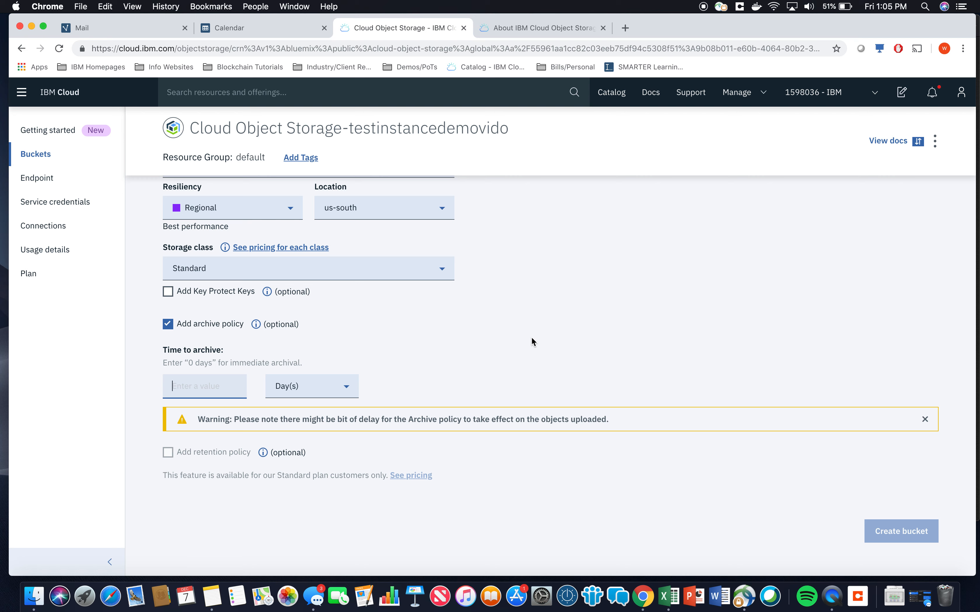
{"action": "type", "text": "0"}
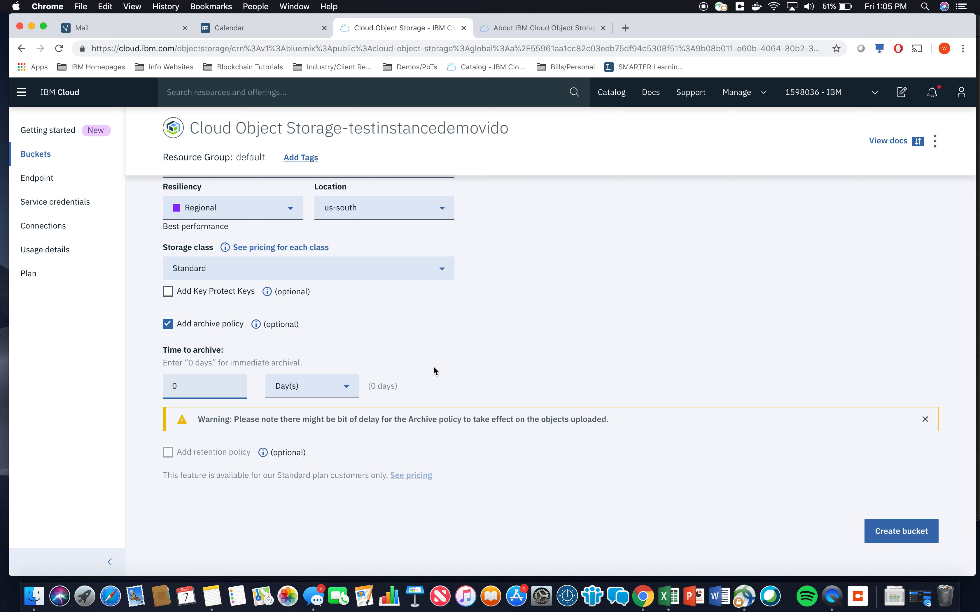
Create the bucket and go back to the instance's bucket list
{"action": "scroll", "coordinate": [511, 388], "scroll_direction": "down", "scroll_amount": 1}
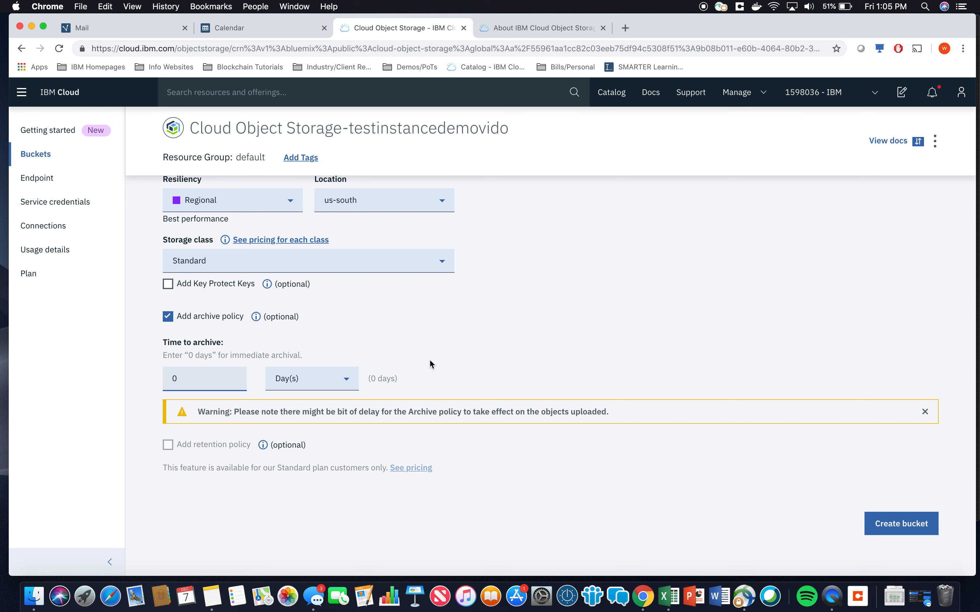
{"action": "left_click", "coordinate": [539, 346]}
{"action": "scroll", "coordinate": [451, 365], "scroll_direction": "up", "scroll_amount": 1}
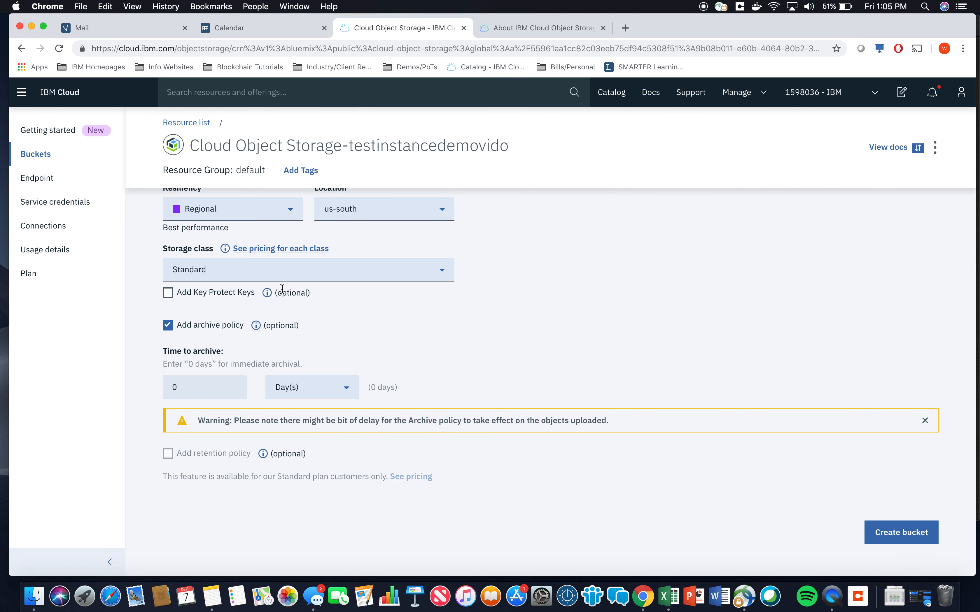
{"action": "left_click", "coordinate": [891, 531]}
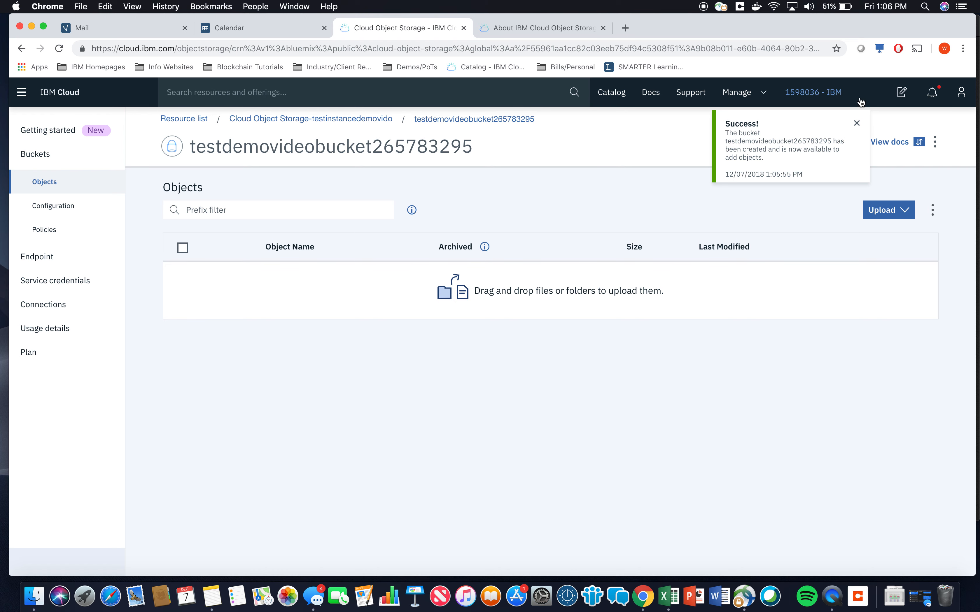
{"action": "left_click", "coordinate": [327, 120]}
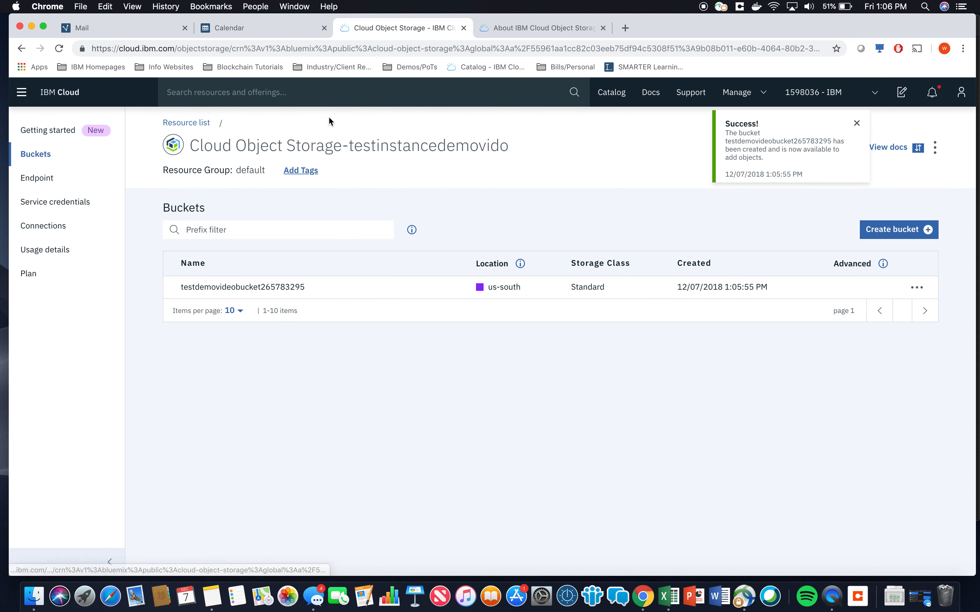